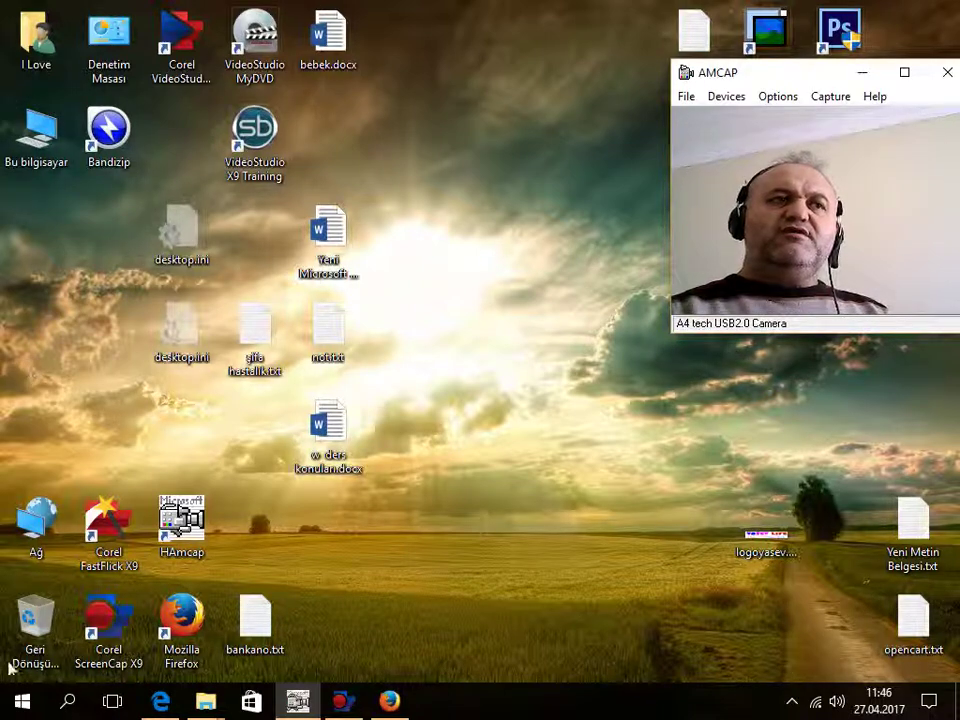
Check for updates on the Windows Update page of Windows Settings and close Settings
click(20, 700)
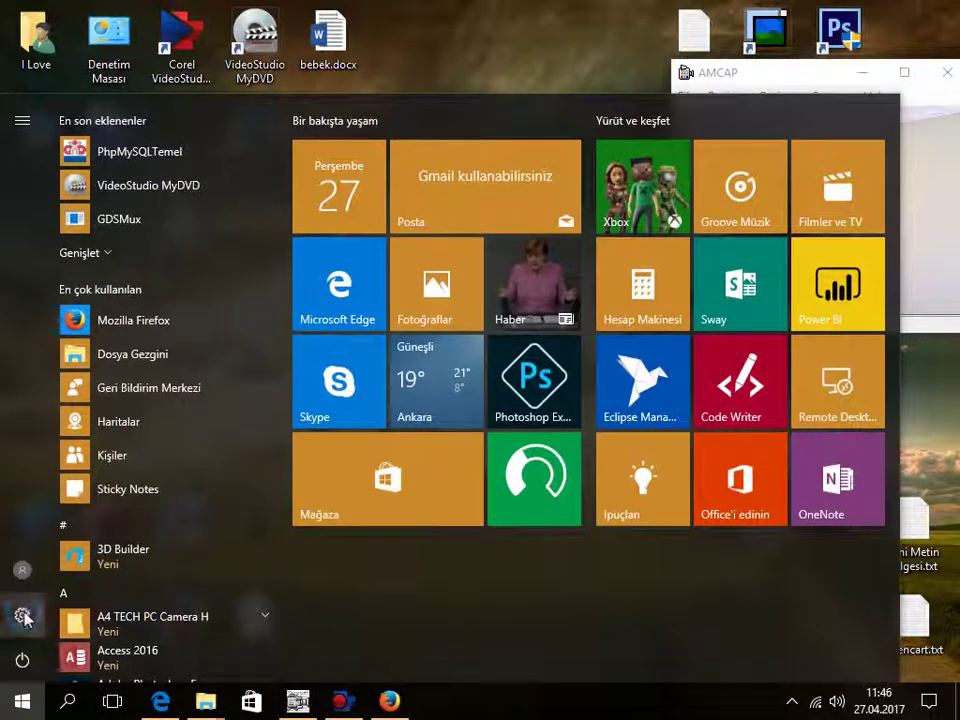
click(20, 616)
scroll(200, 525, down, 1)
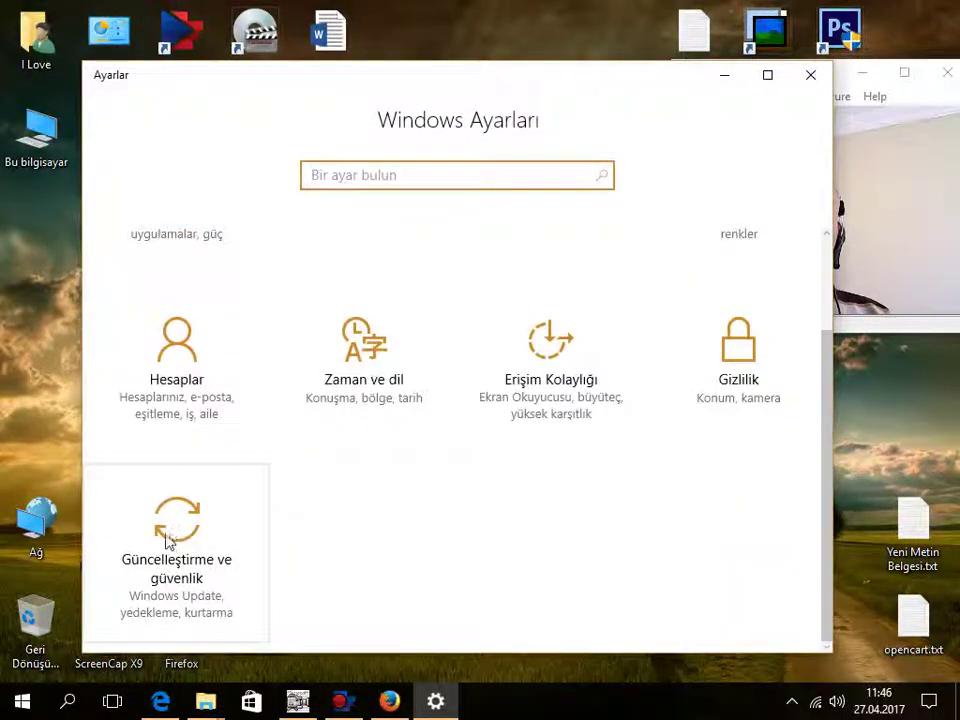
click(176, 542)
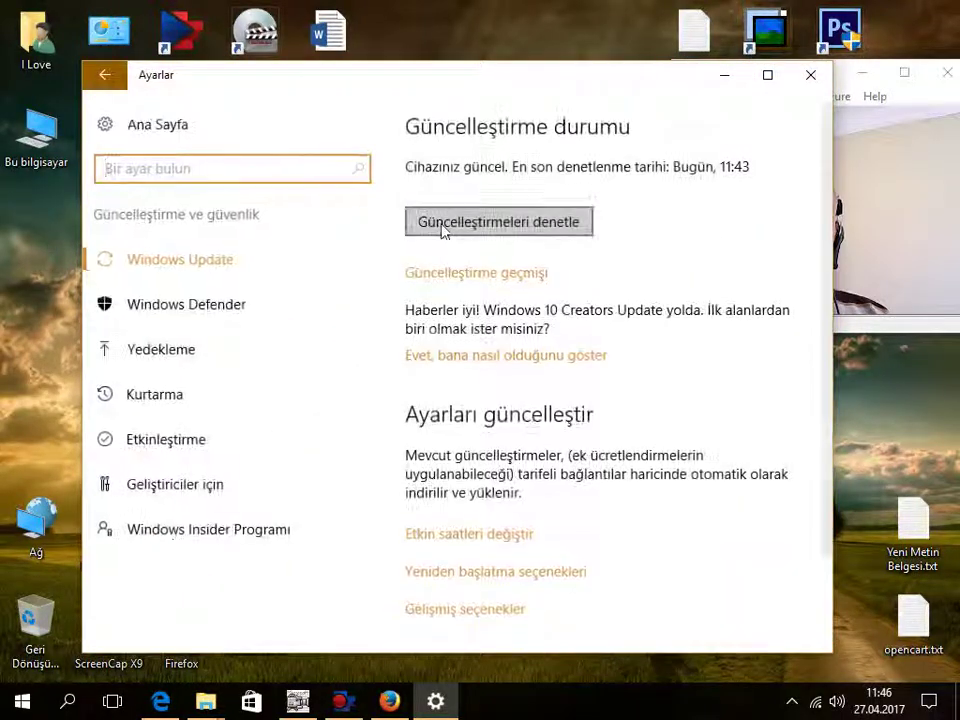
click(499, 228)
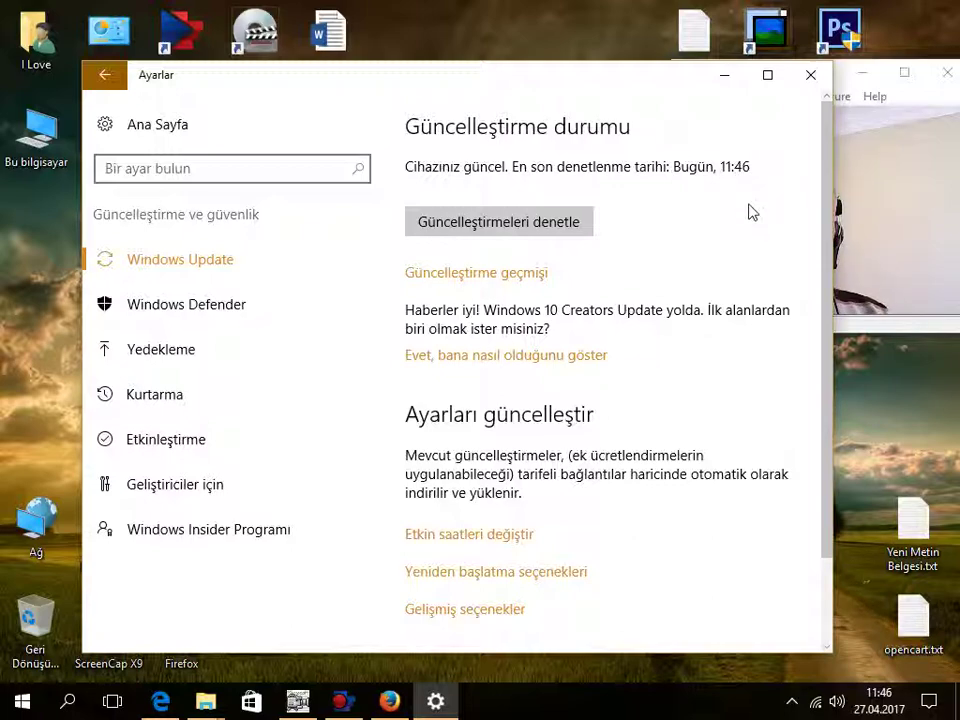
click(808, 75)
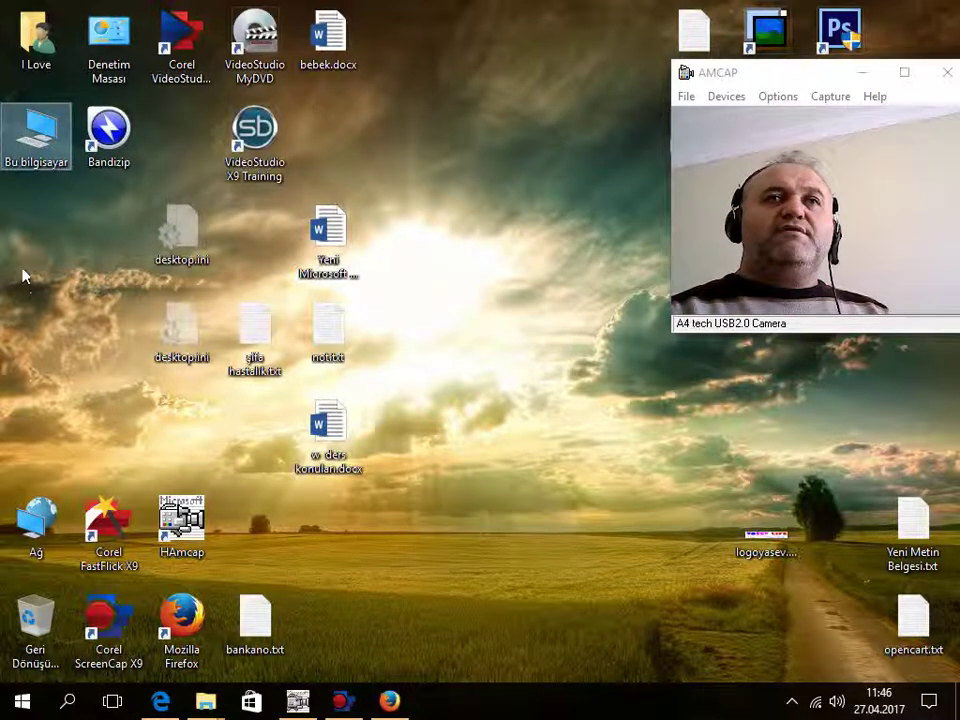
Open Computer Management for this PC and select the Windows Update service in the Services list (Hizmetler)
click(54, 246)
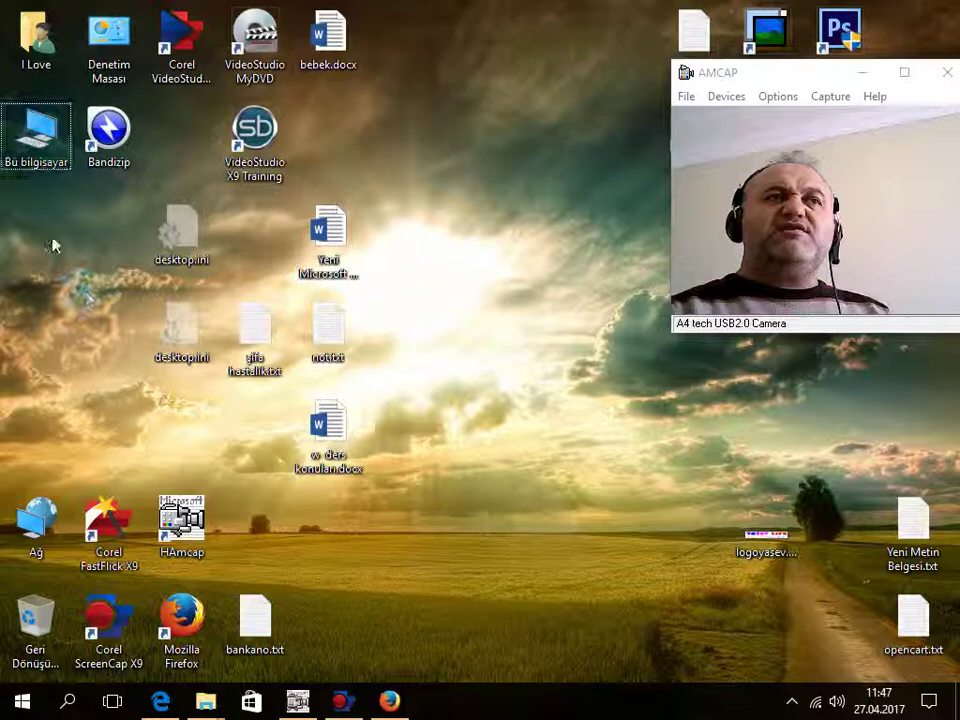
right_click(28, 148)
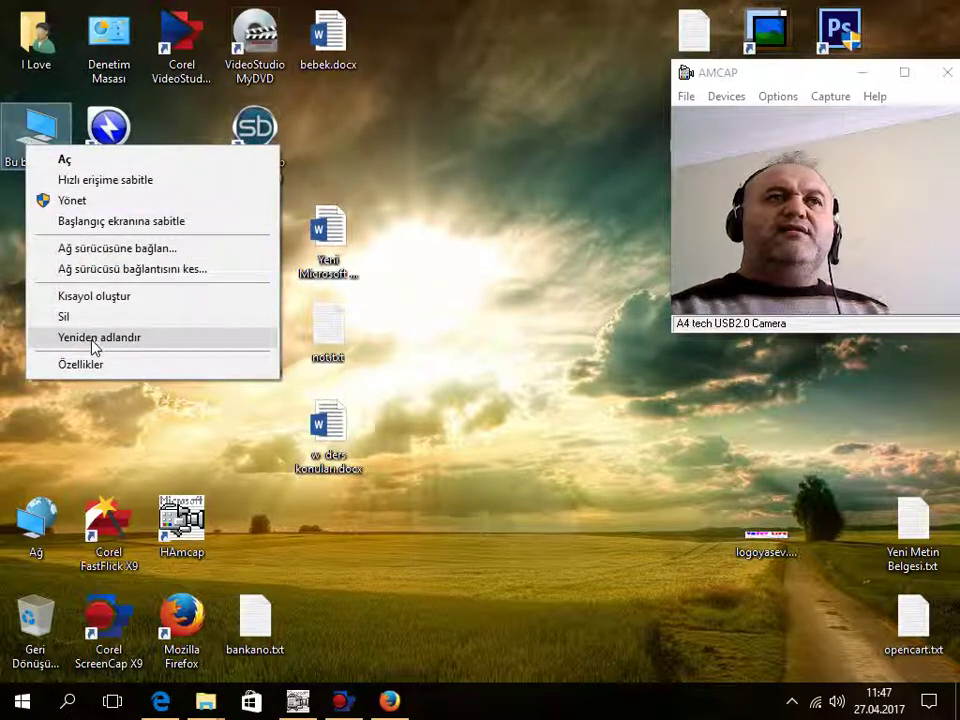
click(120, 200)
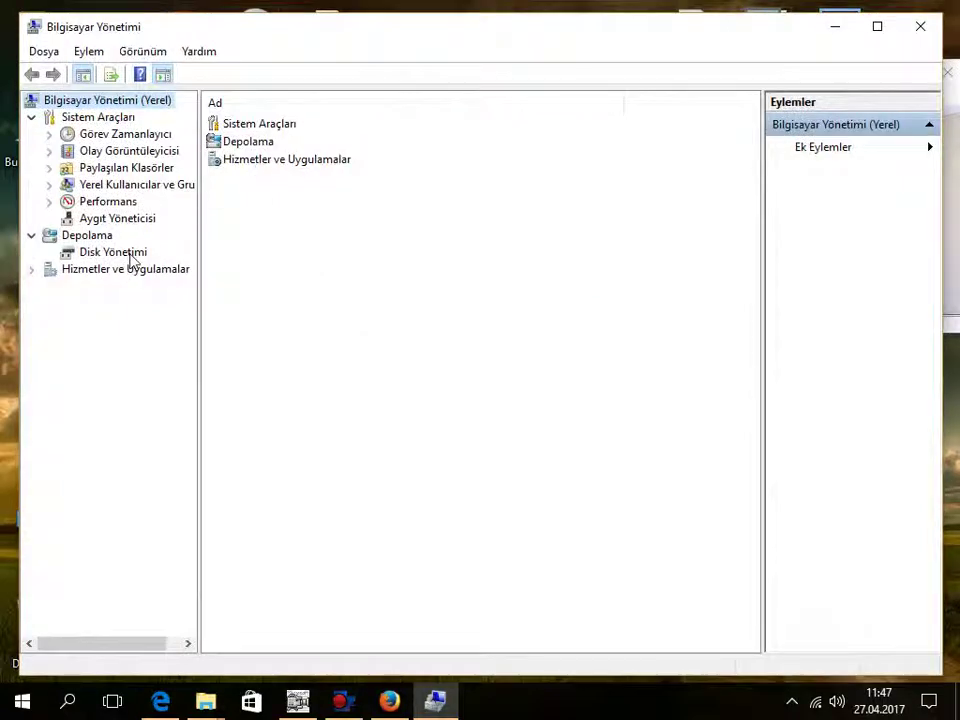
double_click(126, 270)
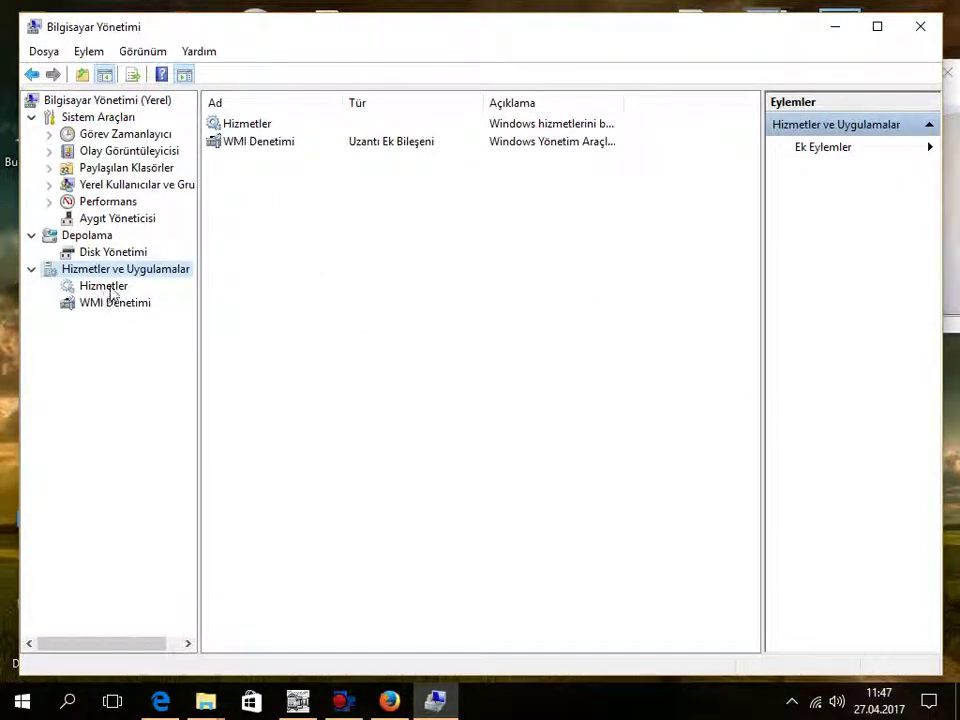
click(108, 287)
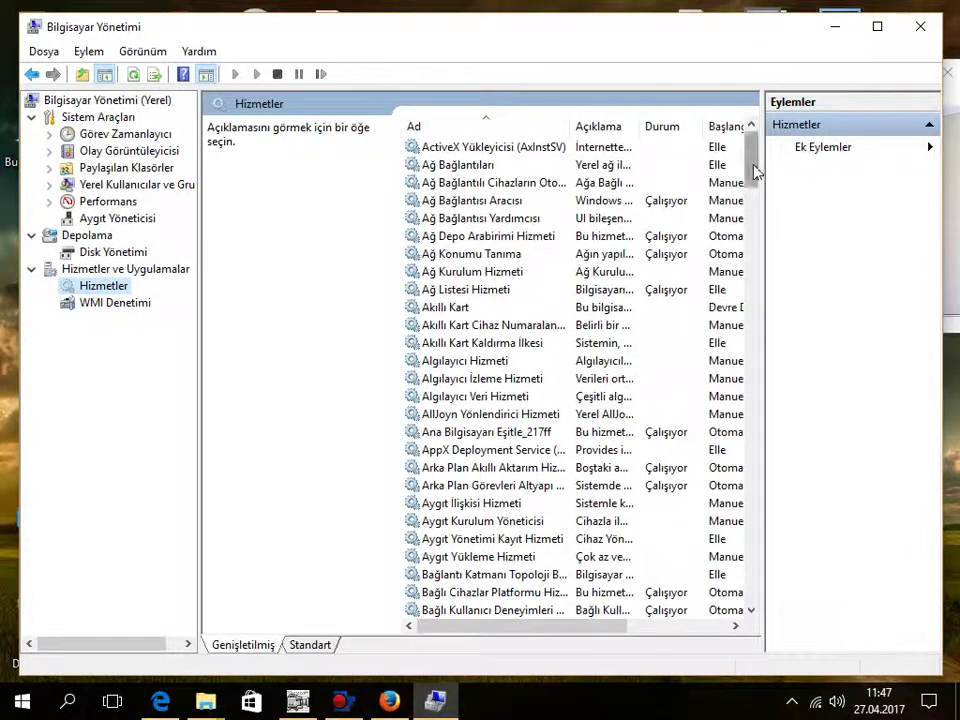
drag(754, 172, 730, 522)
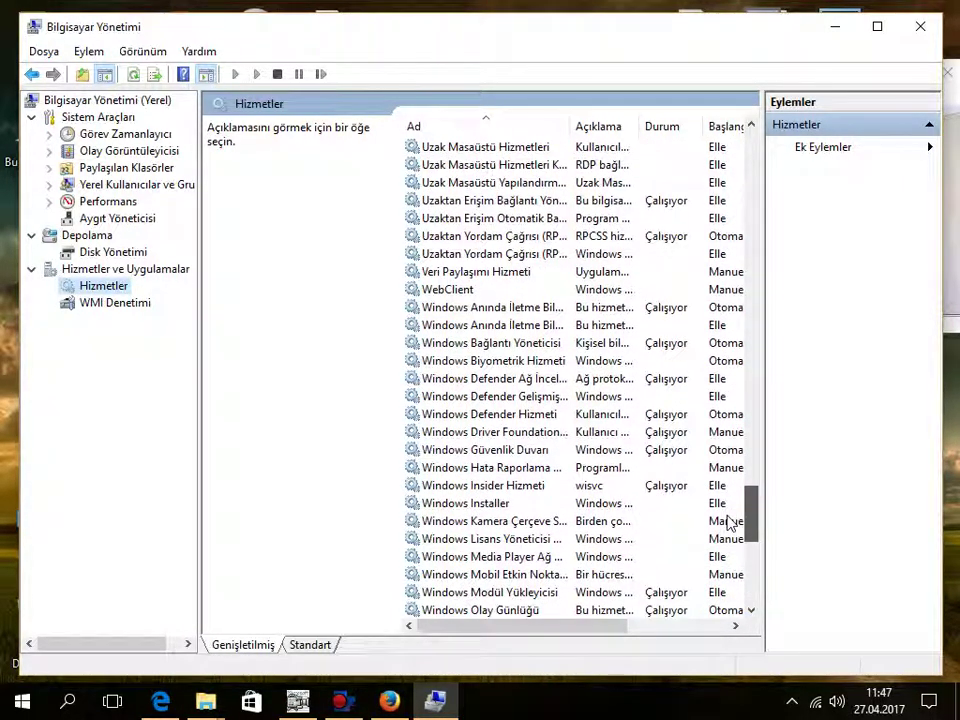
scroll(525, 515, down, 6)
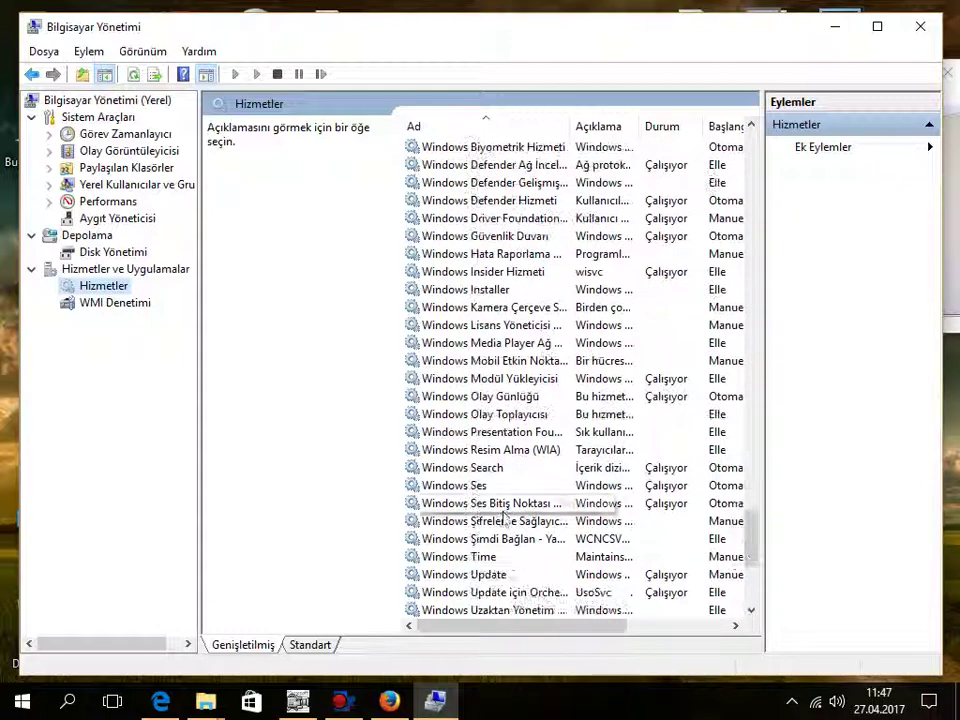
click(470, 468)
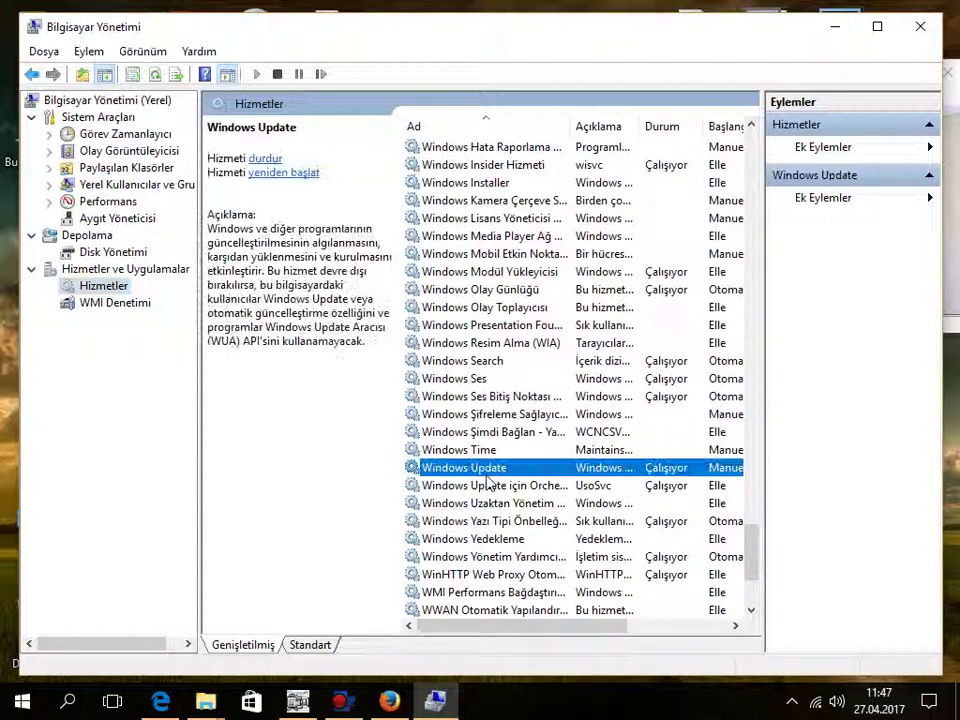
Set the Windows Update service's startup type to Otomatik and apply the change
double_click(441, 475)
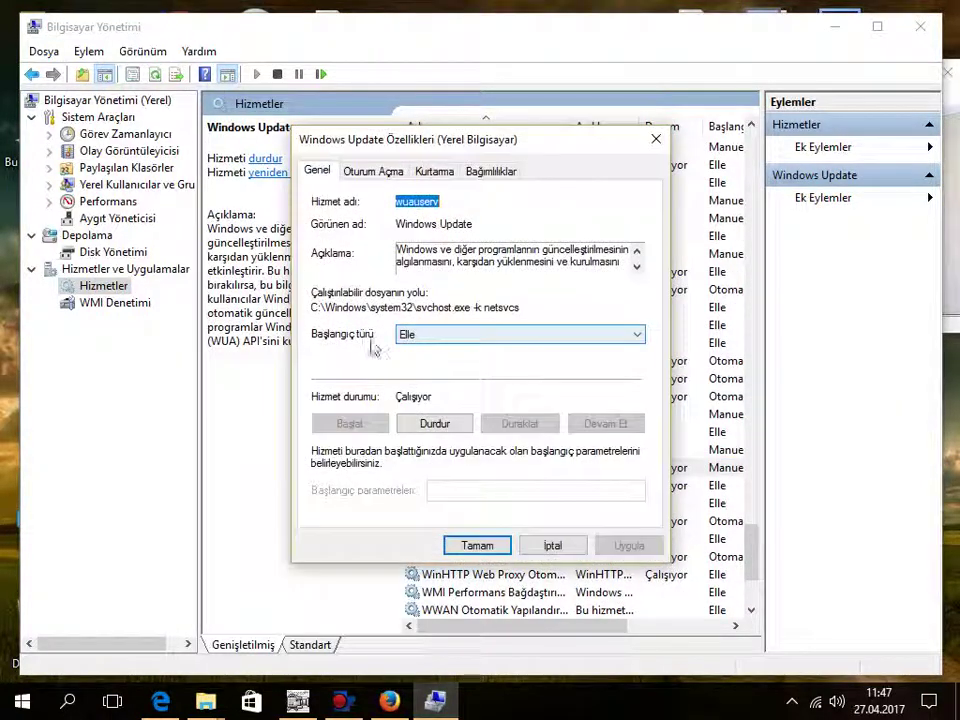
click(452, 338)
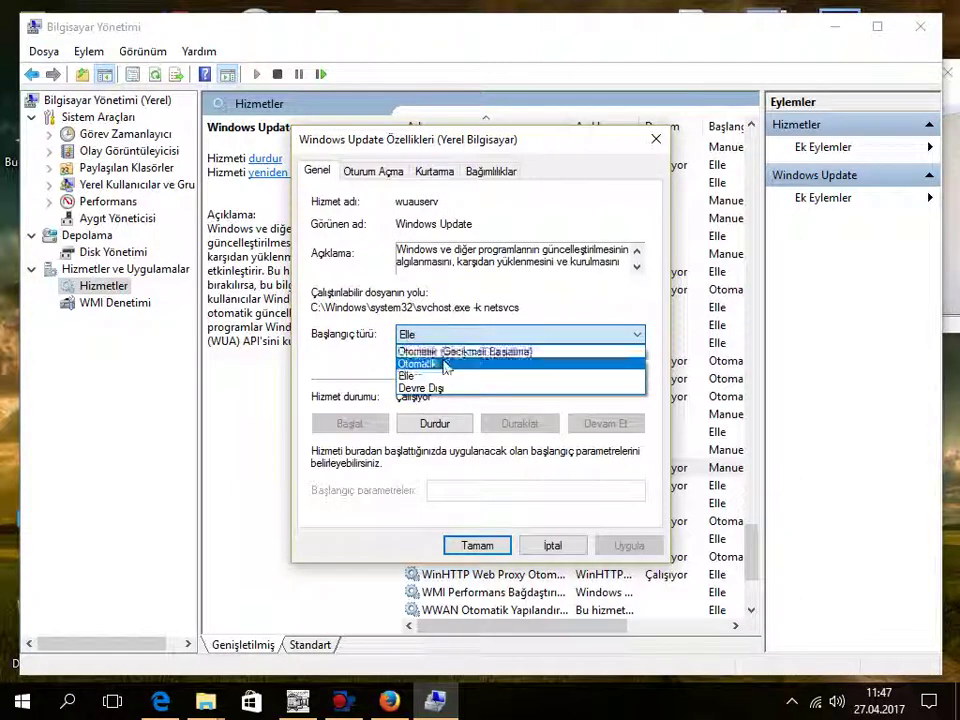
click(444, 364)
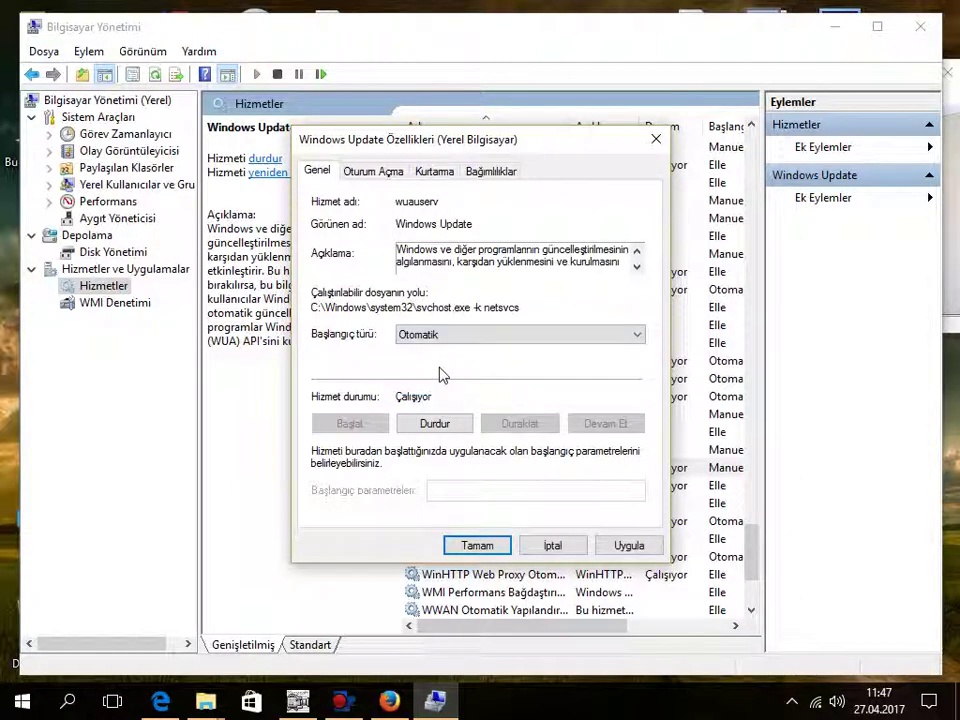
click(621, 545)
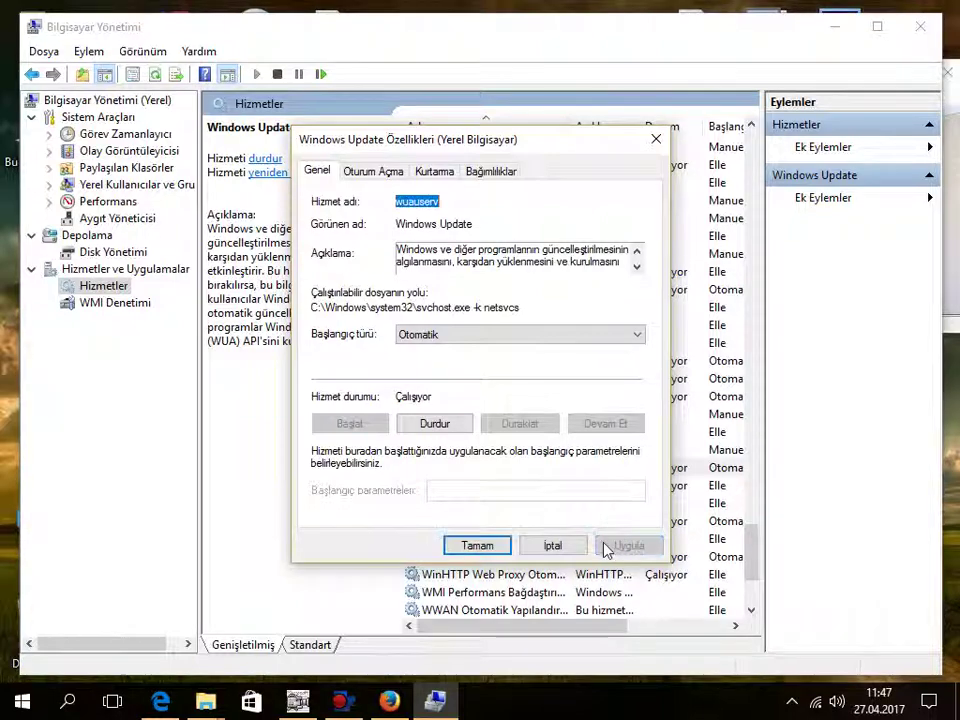
click(489, 548)
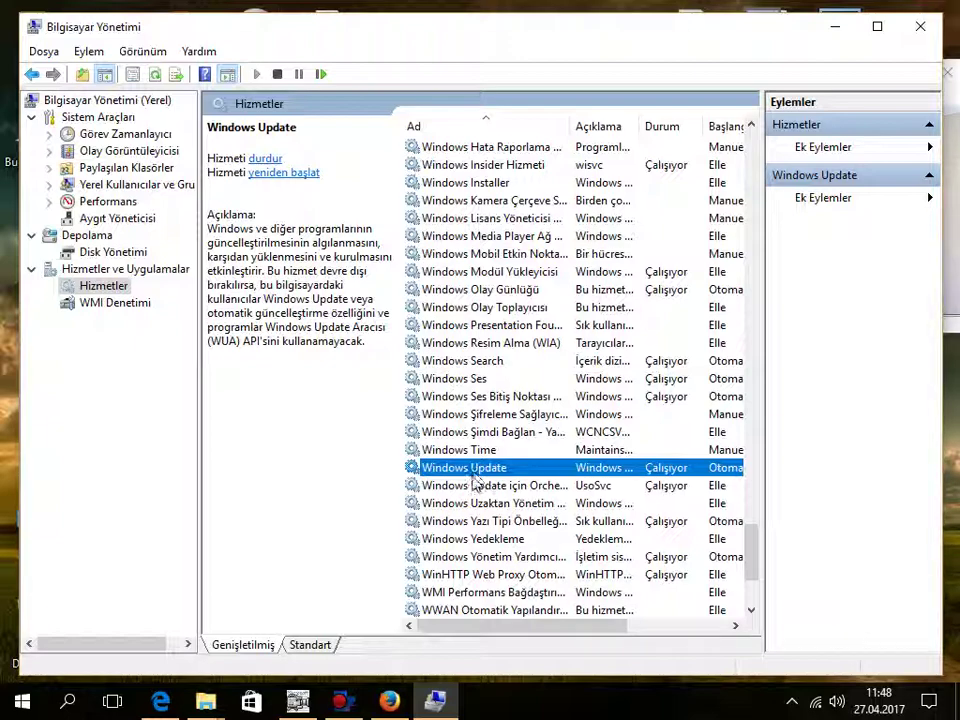
Set the Windows Update service's startup type to Devre Dışı
double_click(474, 472)
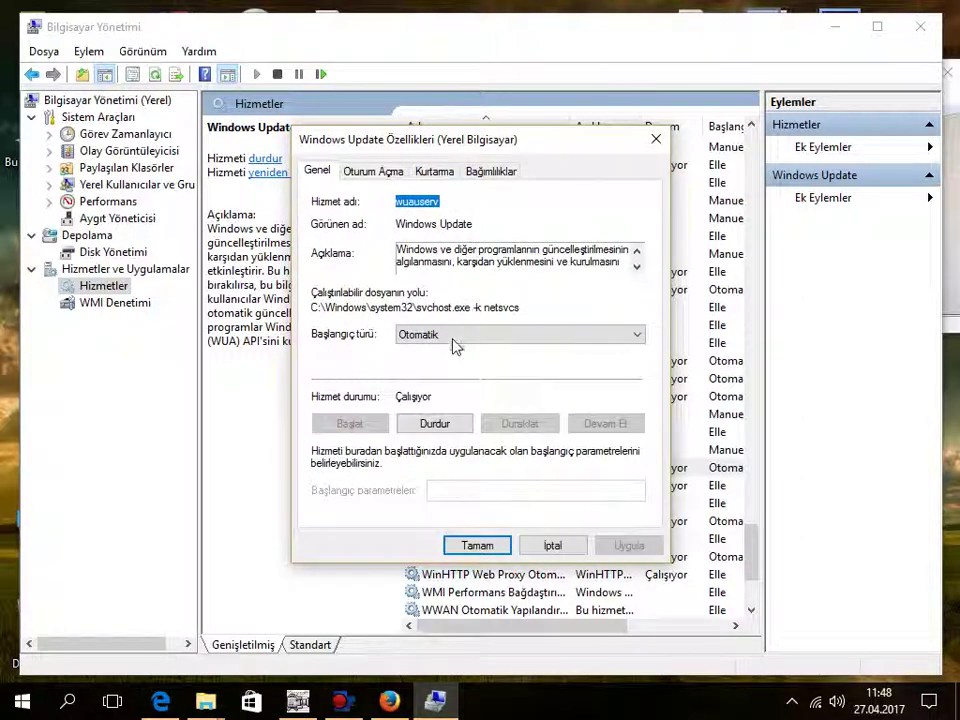
click(455, 345)
click(450, 388)
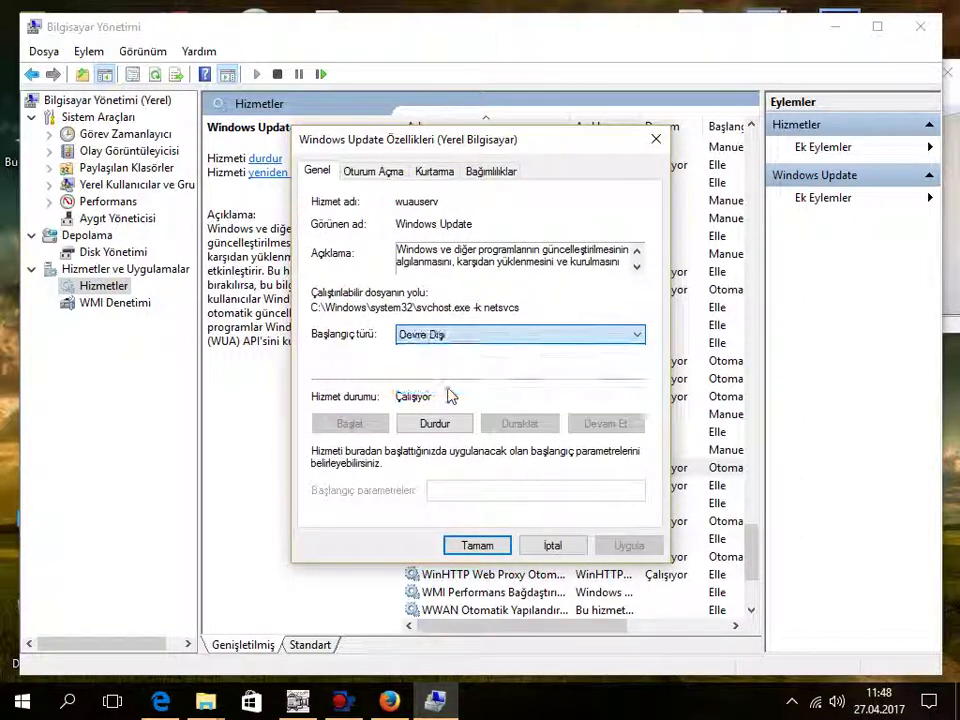
click(487, 549)
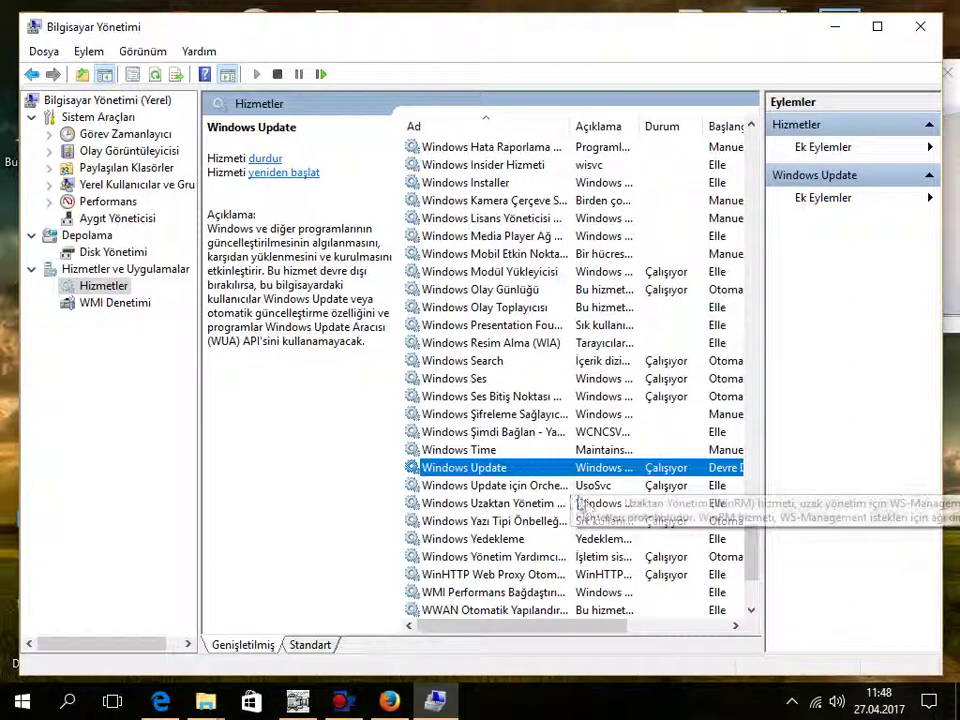
Reopen the Windows Update page in Windows Settings and check for updates with the service disabled but not stopped
click(20, 703)
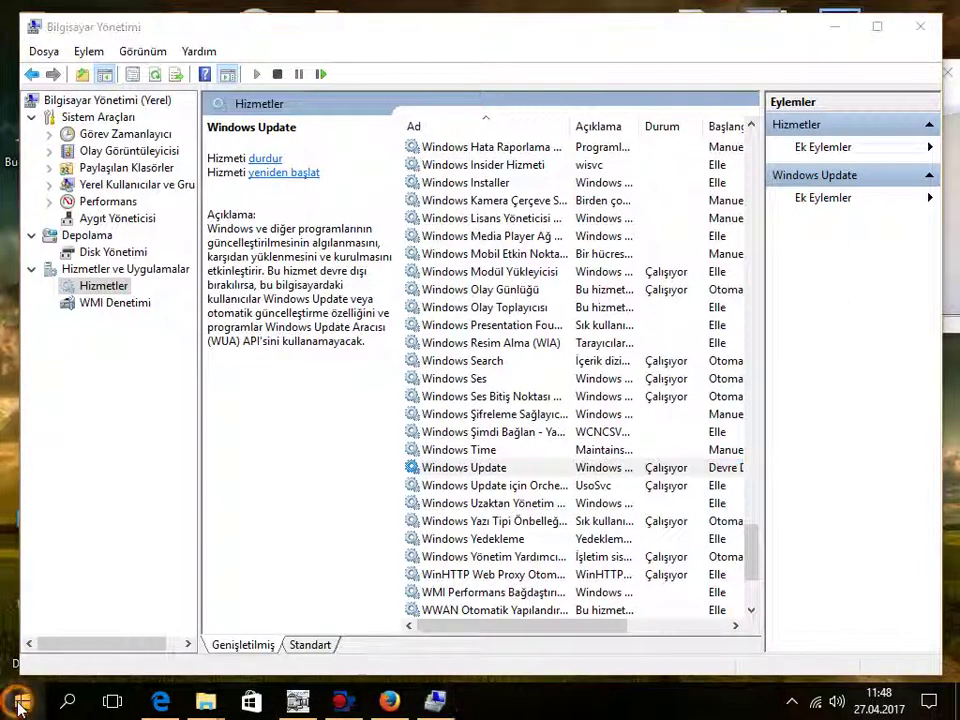
right_click(20, 703)
click(21, 705)
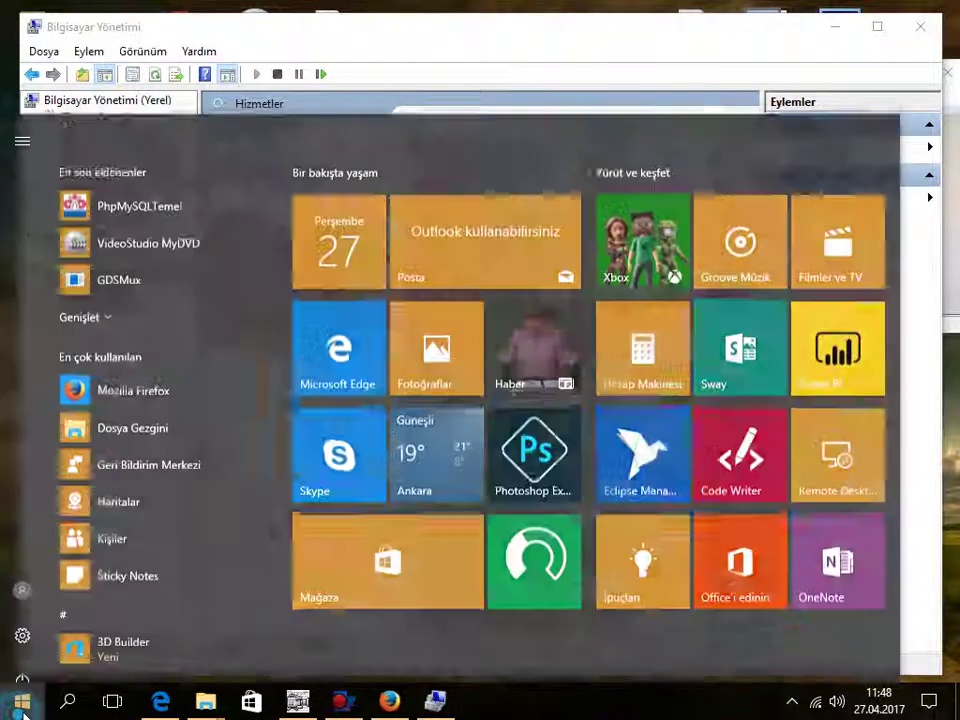
click(22, 617)
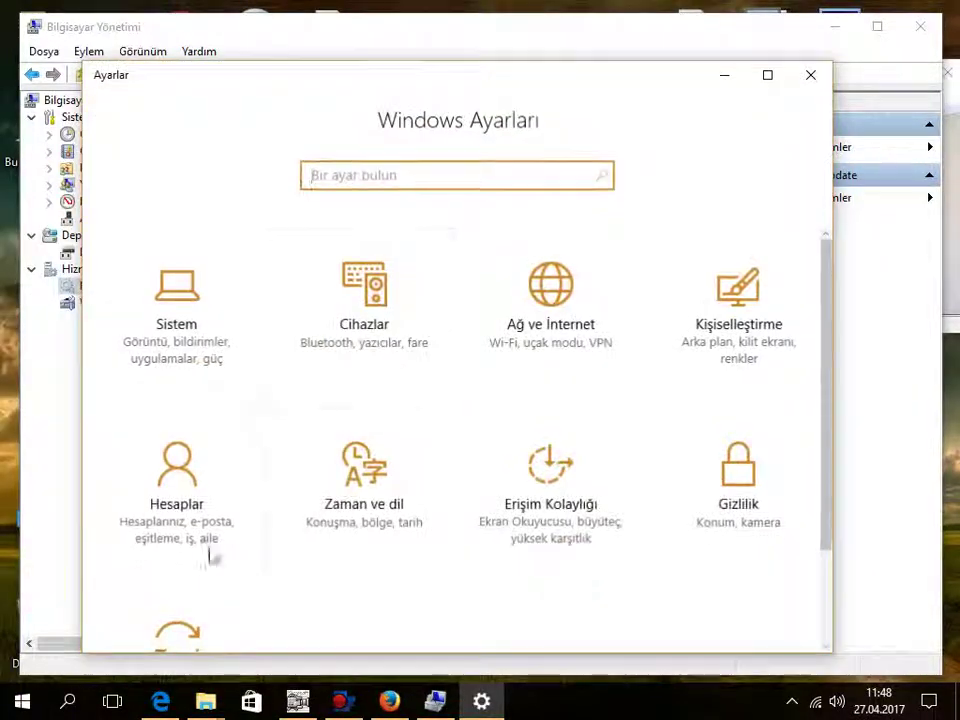
scroll(210, 560, down, 2)
click(189, 545)
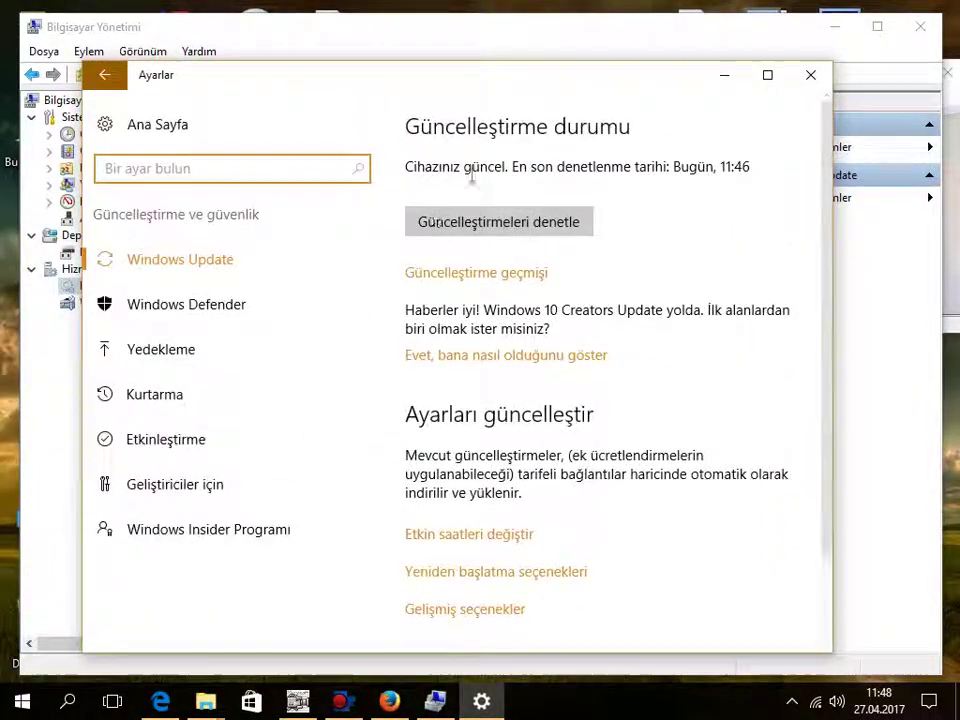
click(448, 221)
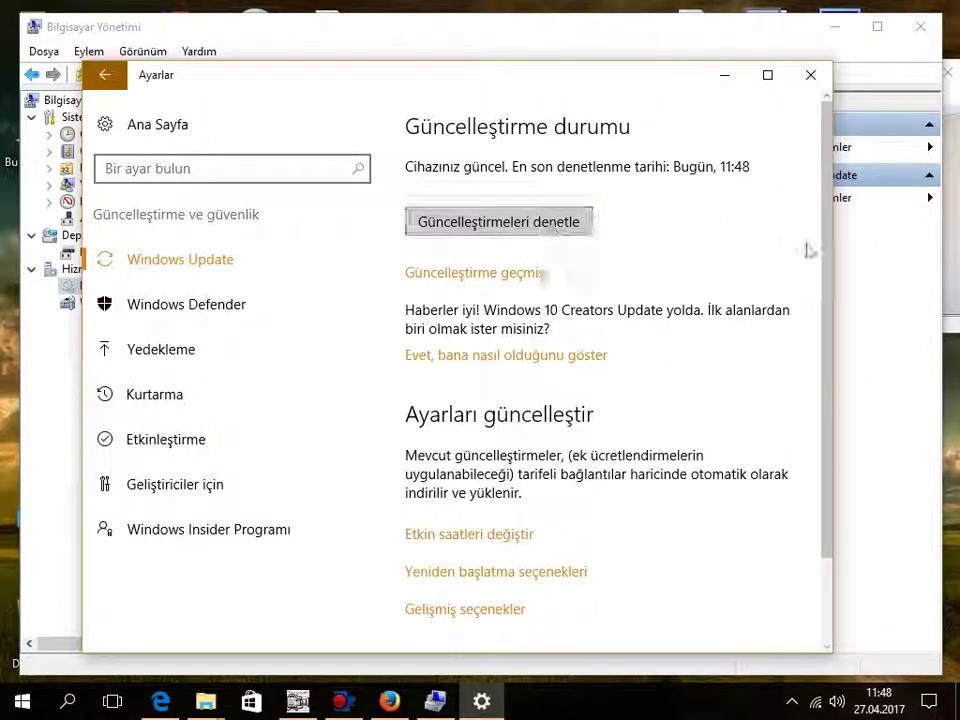
Return to Computer Management and stop the Windows Update service from its properties
click(891, 261)
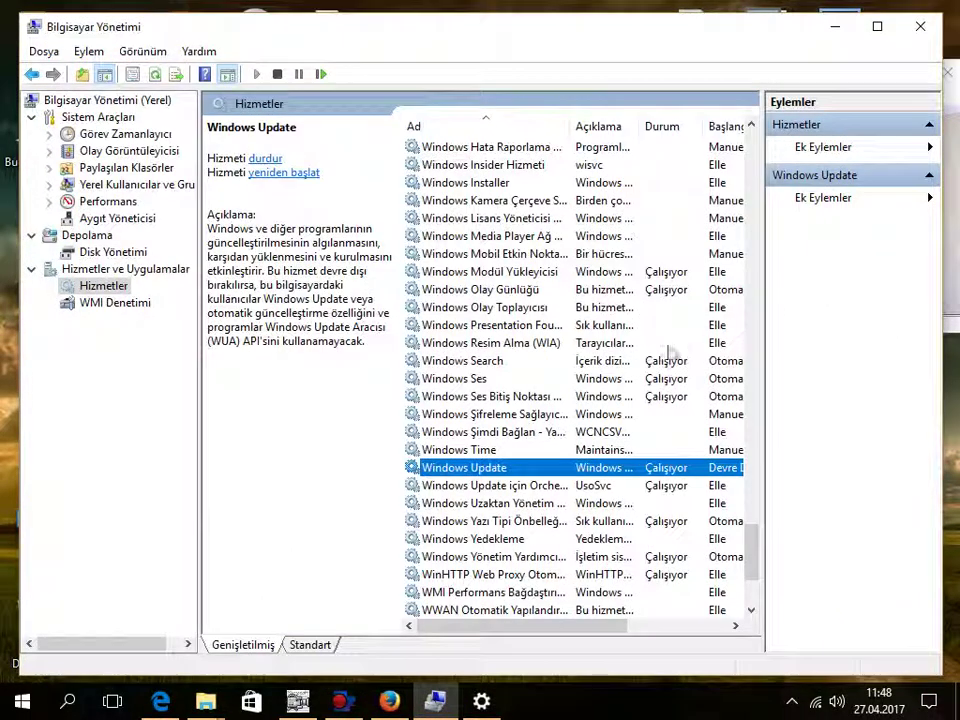
double_click(439, 468)
click(434, 423)
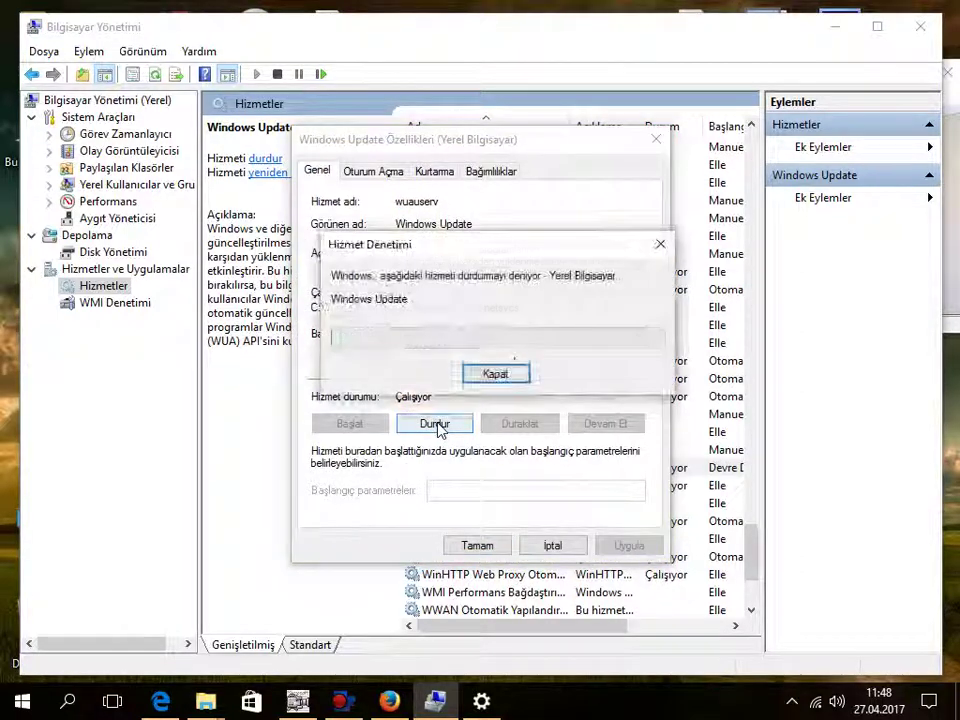
click(477, 545)
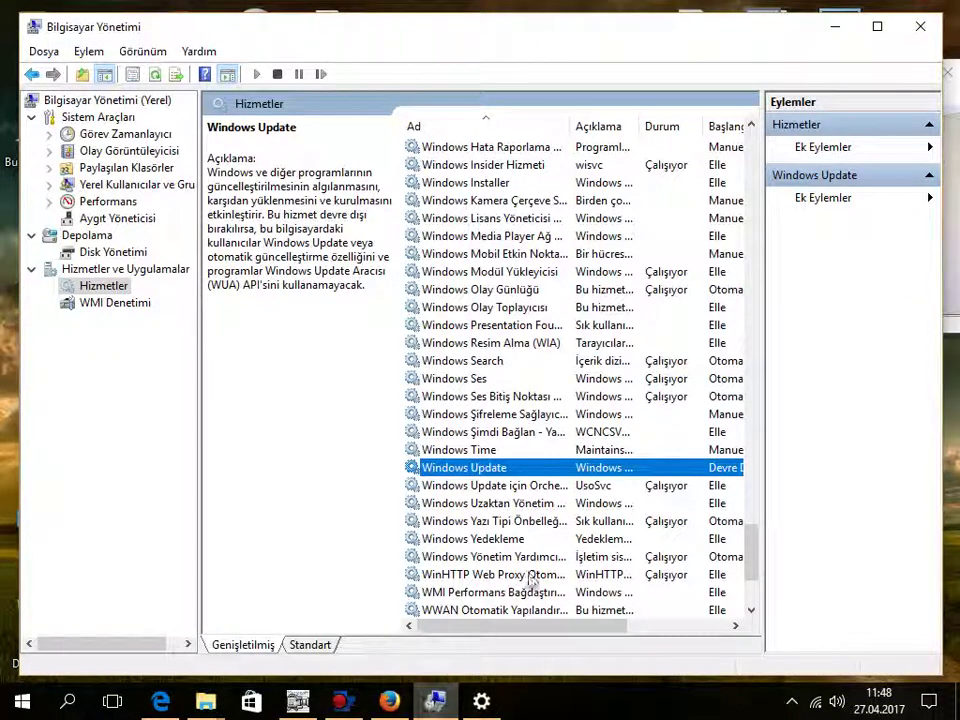
Reopen the Windows Update service's properties, recheck for updates in Settings with the service stopped, and close Settings
double_click(567, 468)
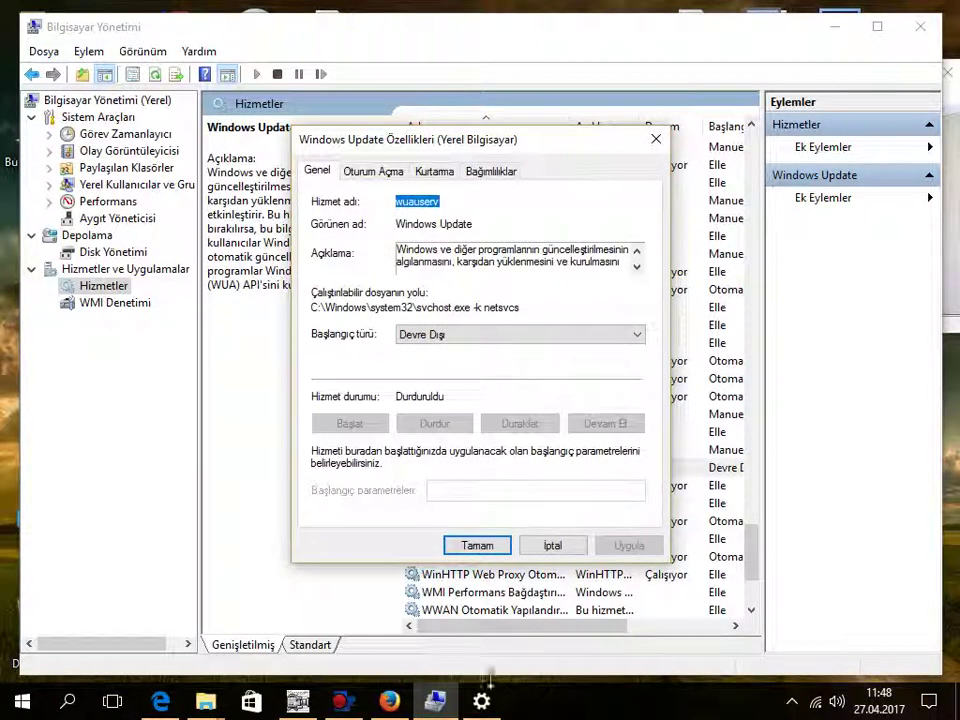
click(481, 701)
click(509, 221)
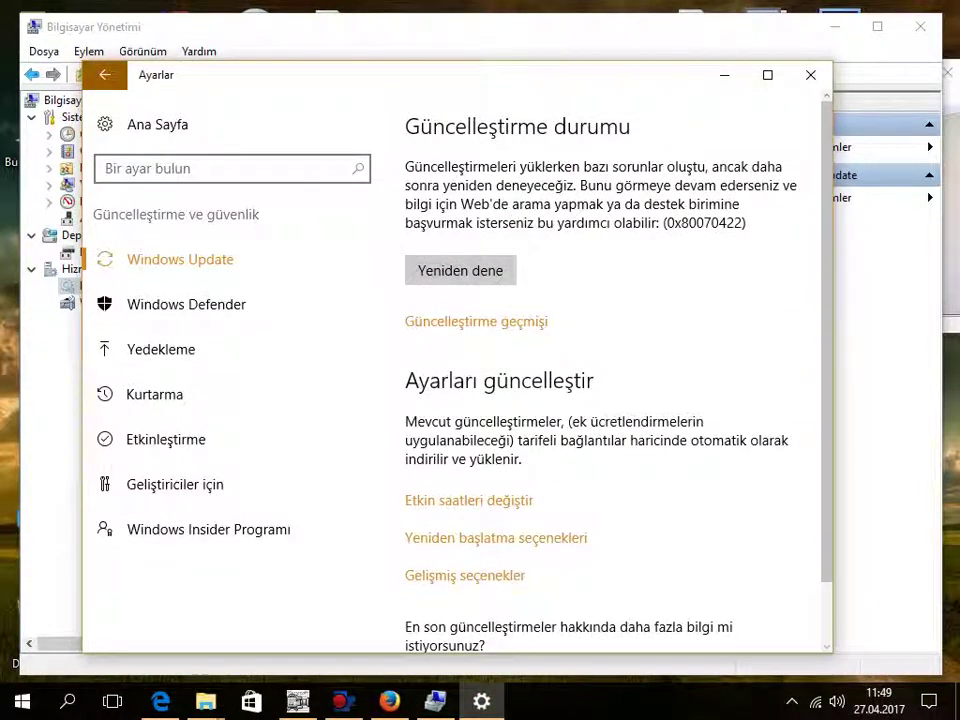
click(811, 76)
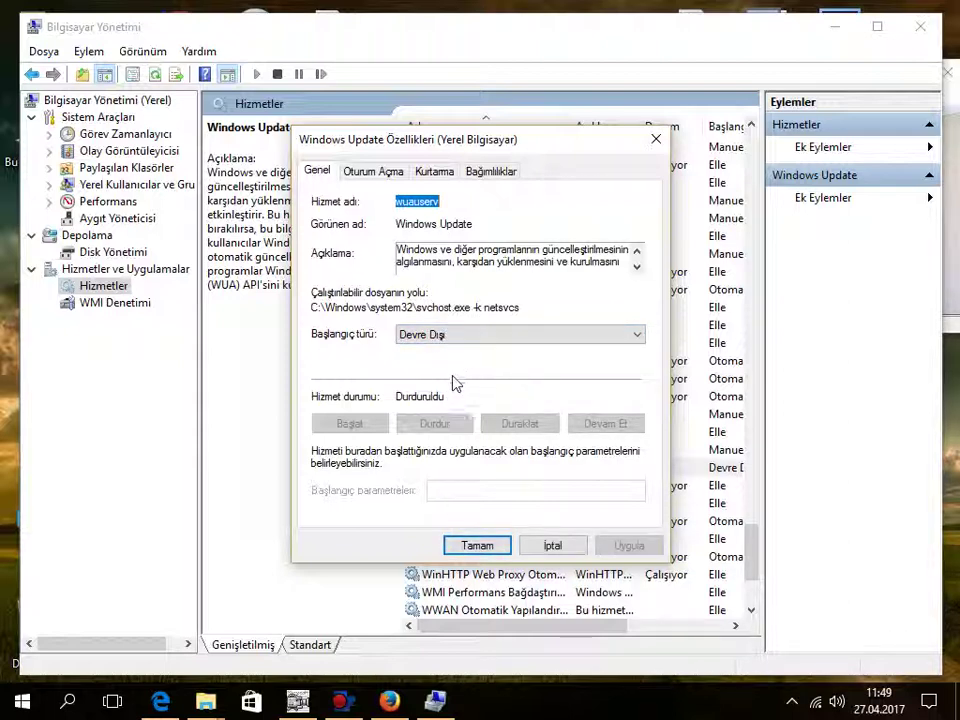
Set the stopped Windows Update service's startup type to Elle
click(469, 335)
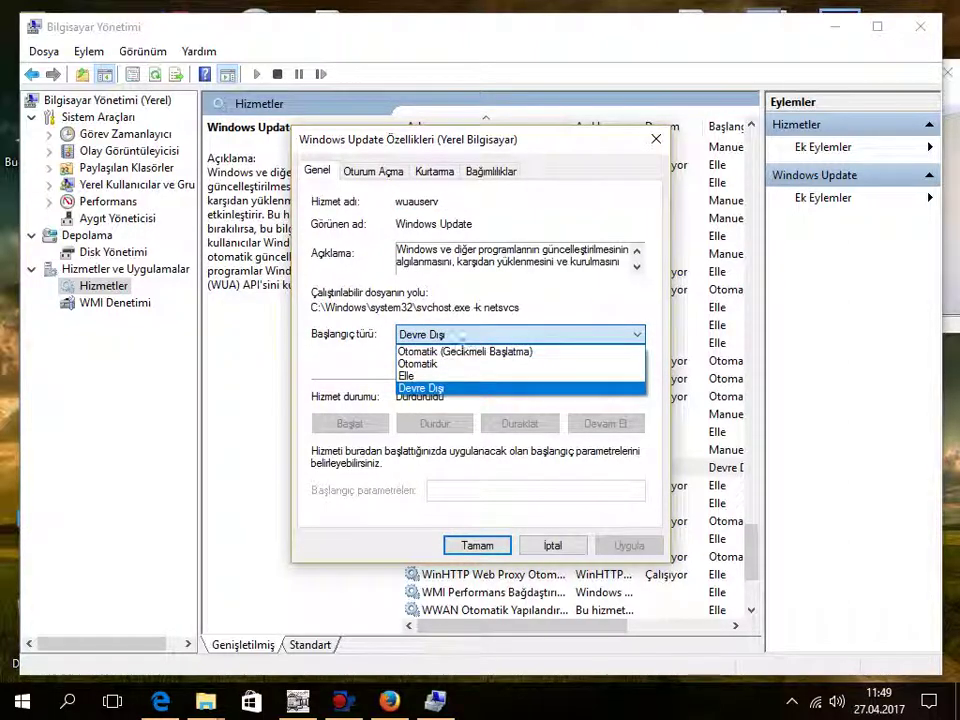
click(437, 376)
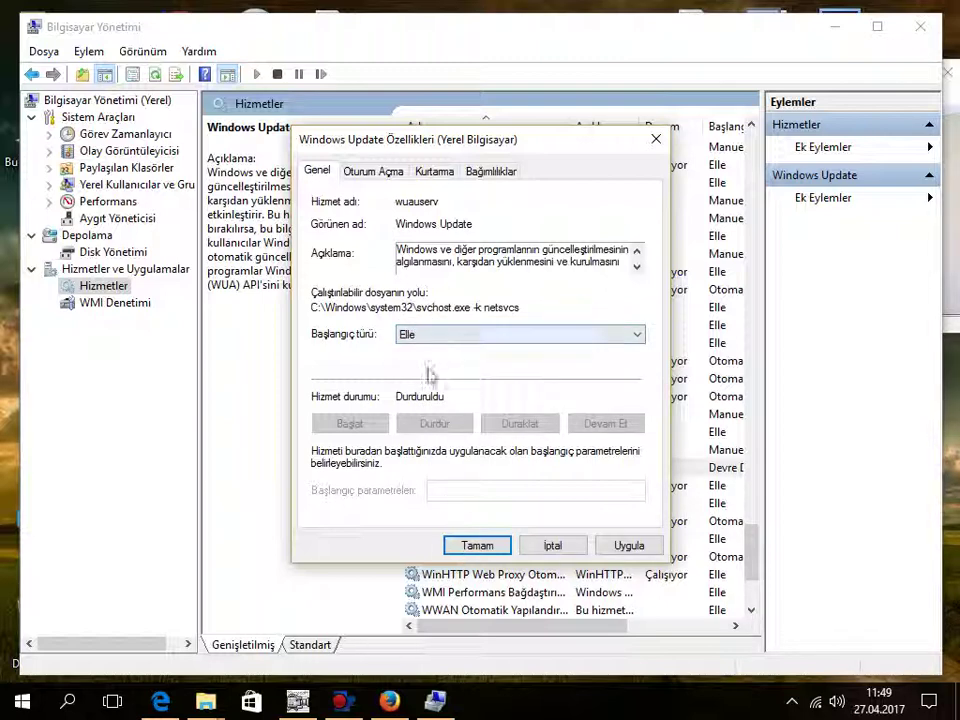
click(467, 553)
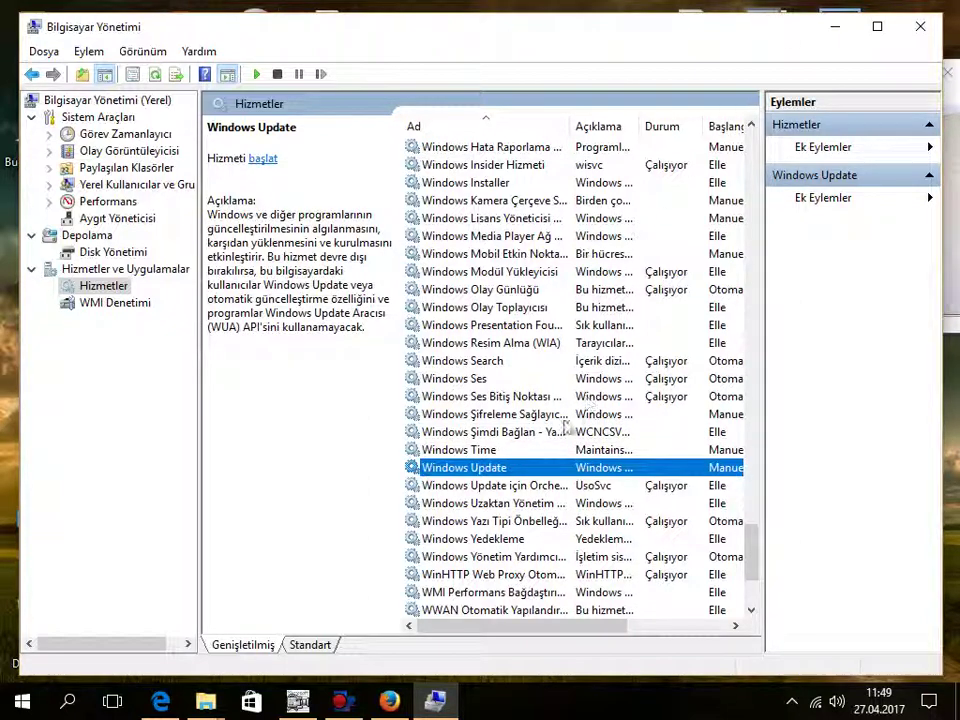
Start the Windows Update service from its properties and close the dialog
double_click(548, 474)
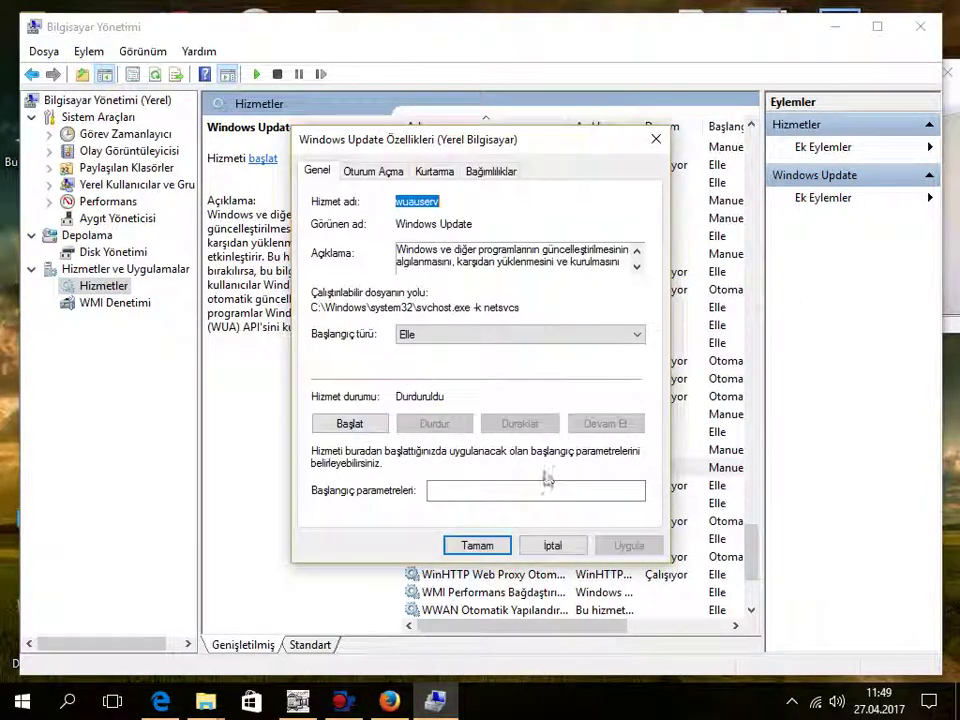
click(356, 430)
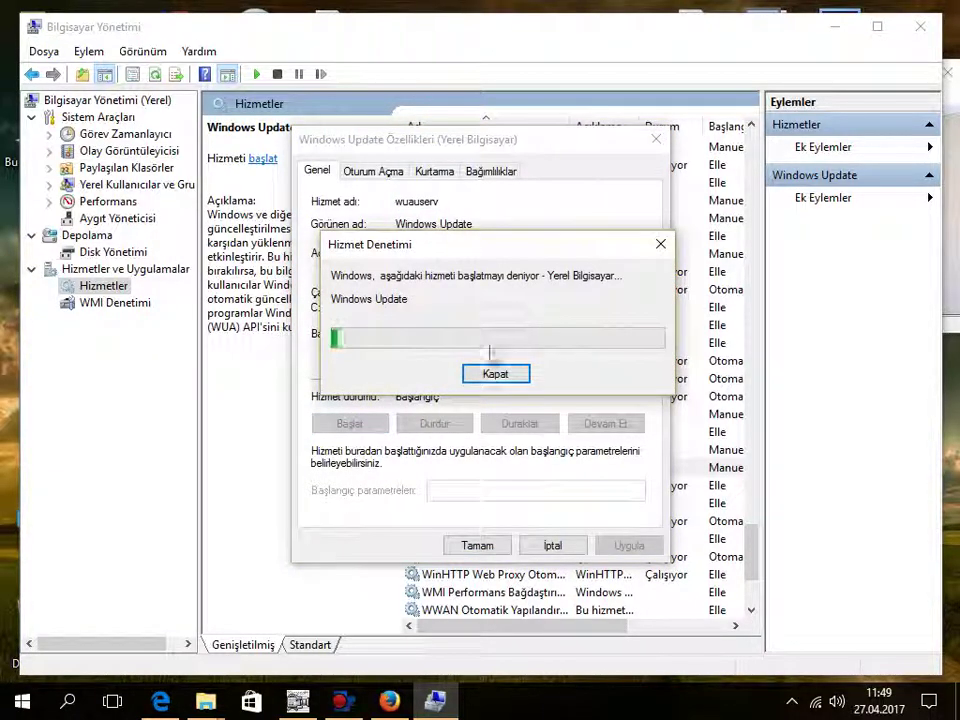
click(480, 546)
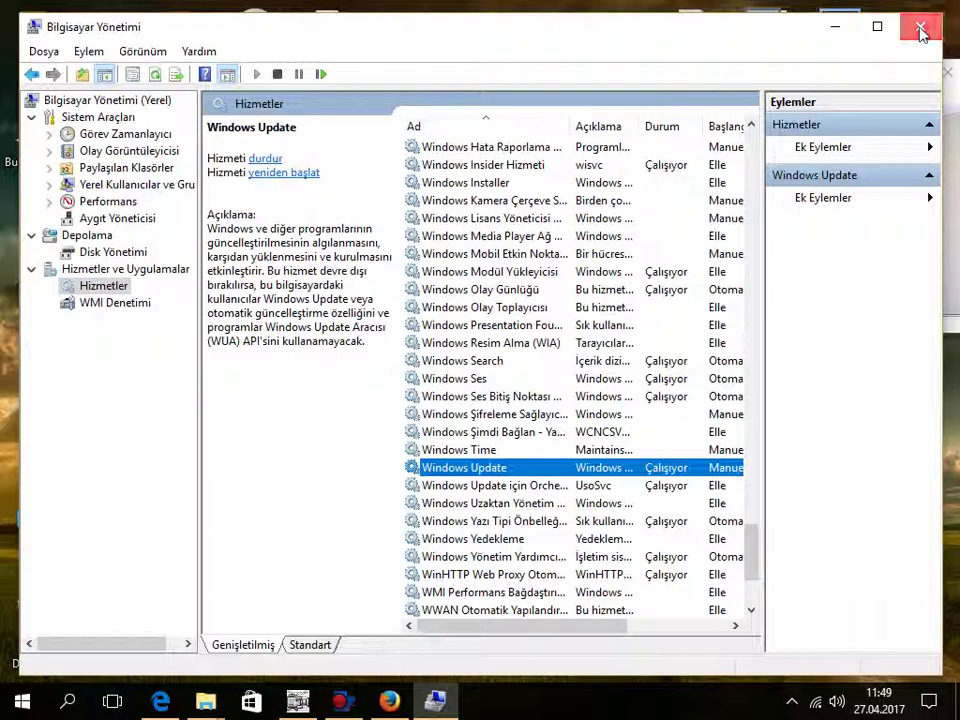